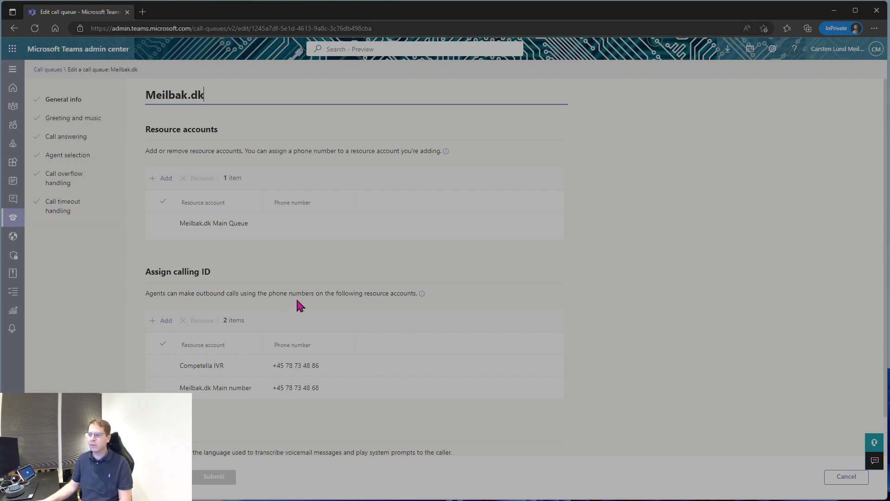
- Examine the languages available for the call queue and close the list without choosing another one
{"action": "scroll", "coordinate": [327, 315], "scroll_direction": "down", "scroll_amount": 1}
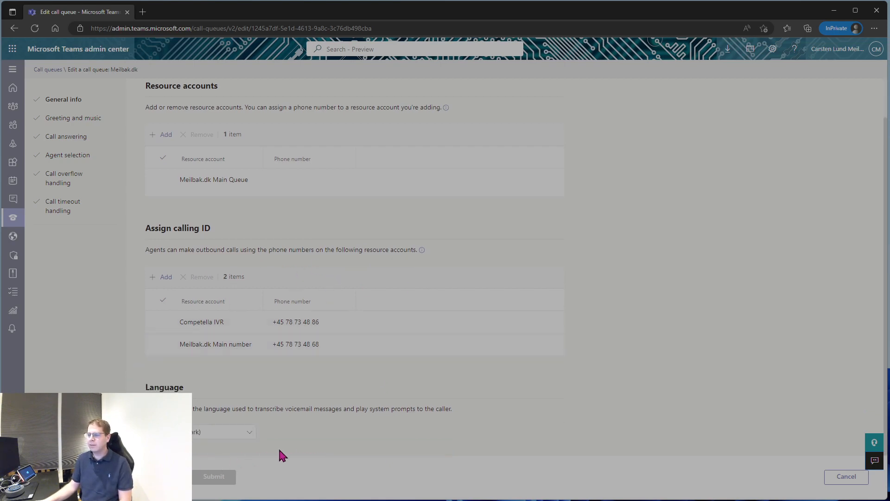
{"action": "left_click", "coordinate": [249, 433]}
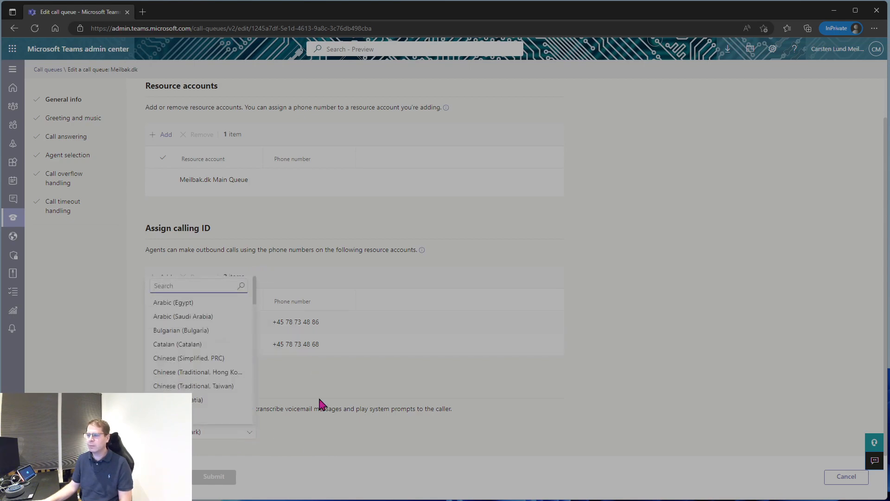
{"action": "left_click", "coordinate": [323, 435]}
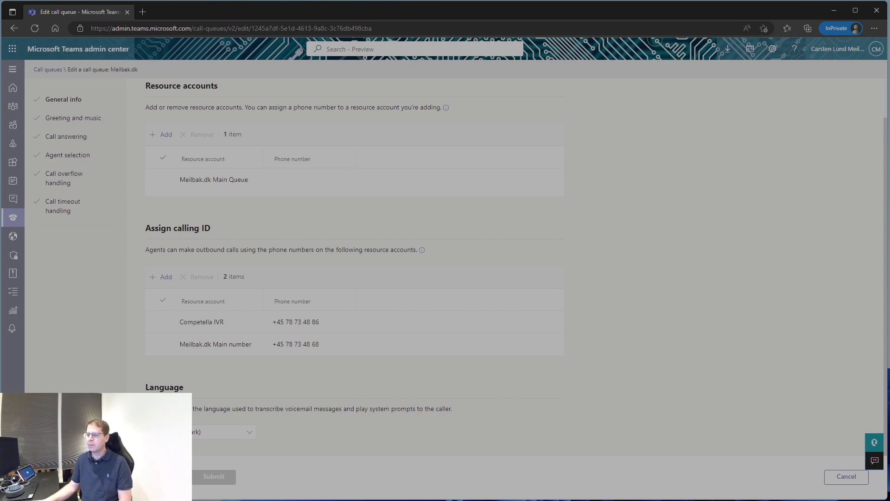
- Go to Greeting and music and view the alternative greeting and hold music options, returning to No greeting and Play default music
{"action": "left_click", "coordinate": [168, 476]}
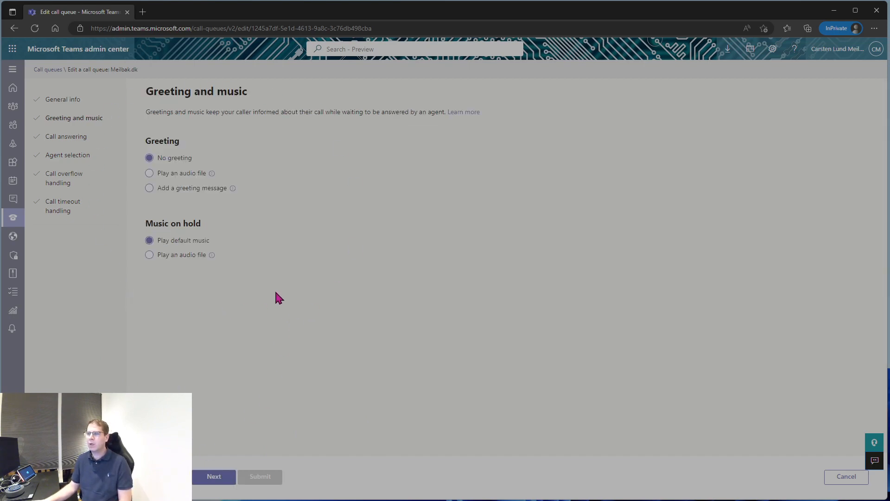
{"action": "left_click", "coordinate": [168, 175]}
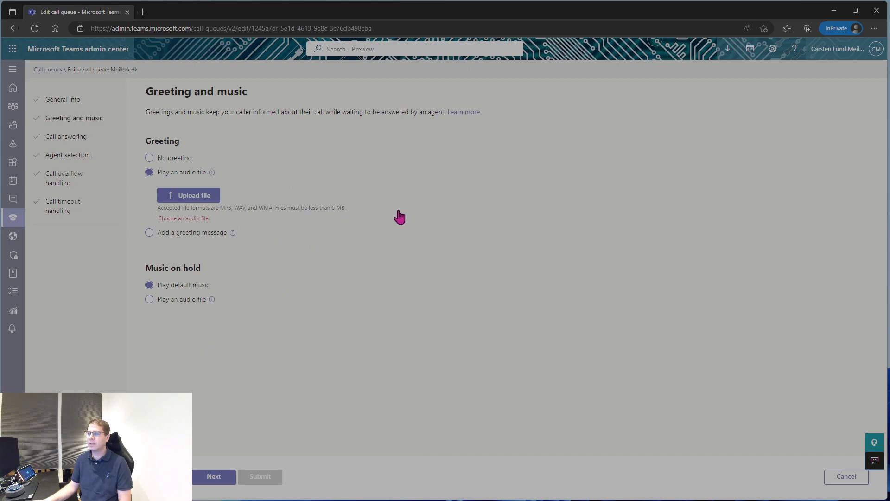
{"action": "left_click", "coordinate": [149, 233]}
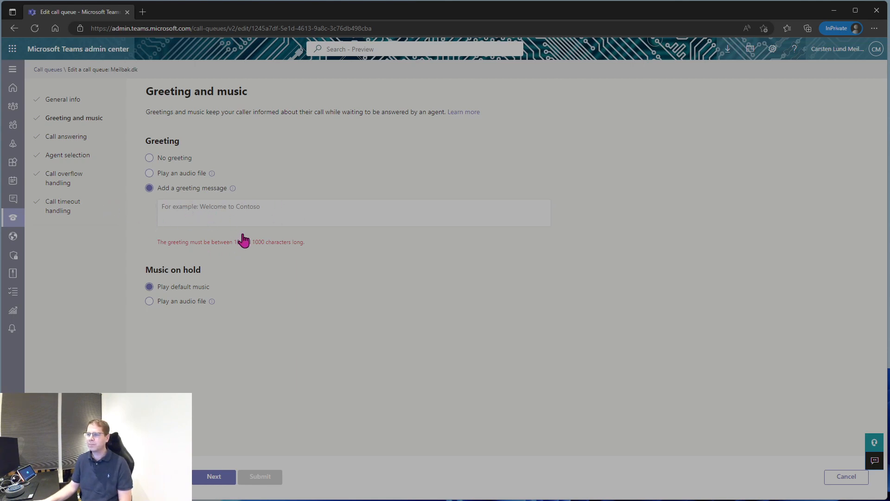
{"action": "left_click", "coordinate": [179, 161]}
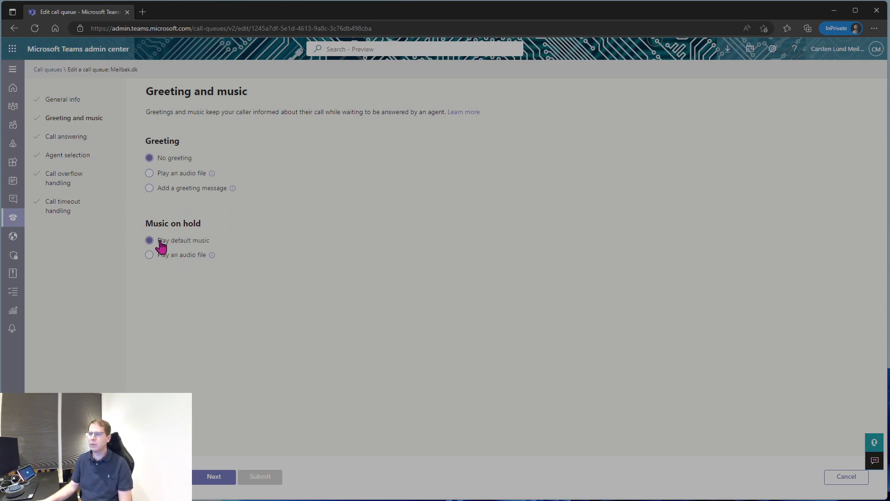
{"action": "left_click", "coordinate": [181, 255]}
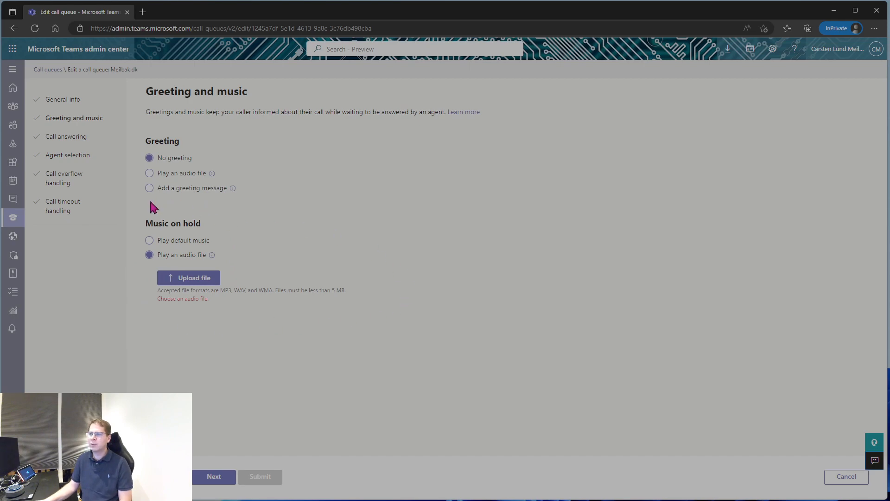
{"action": "left_click", "coordinate": [149, 240]}
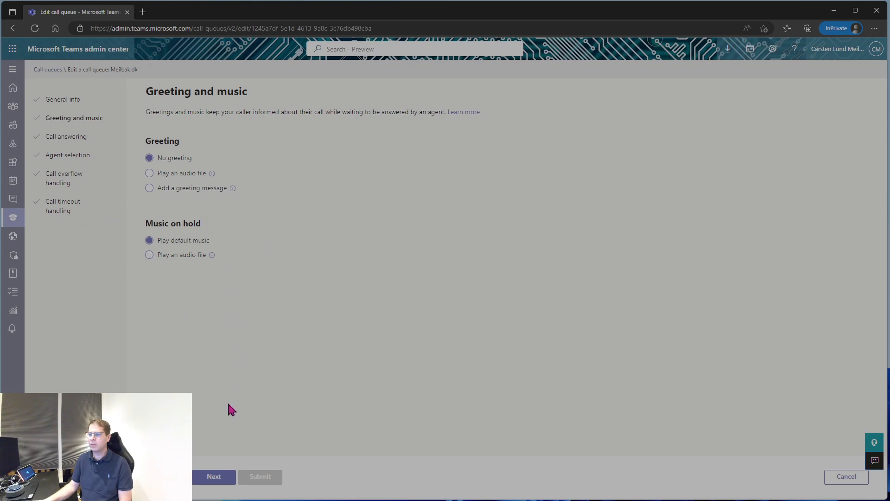
- In Call answering, view the team option by searching for "meil", cancel adding a channel, and return to Choose users and groups
{"action": "left_click", "coordinate": [214, 475]}
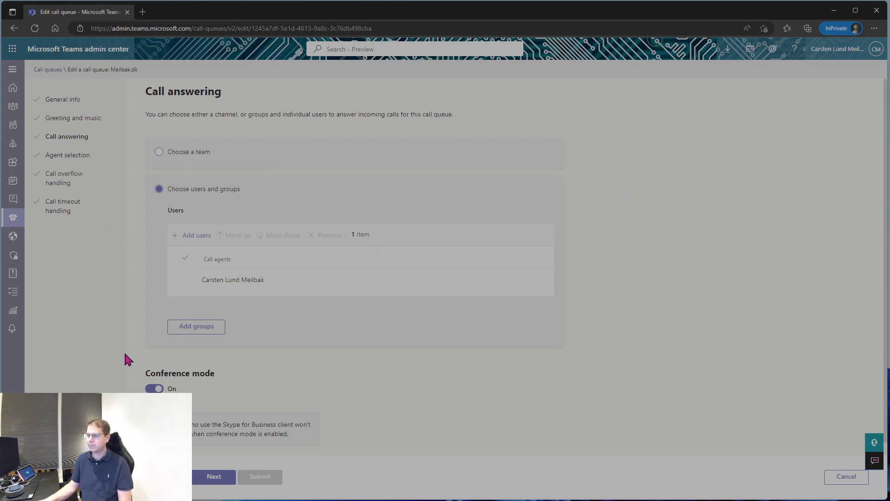
{"action": "left_click", "coordinate": [178, 155]}
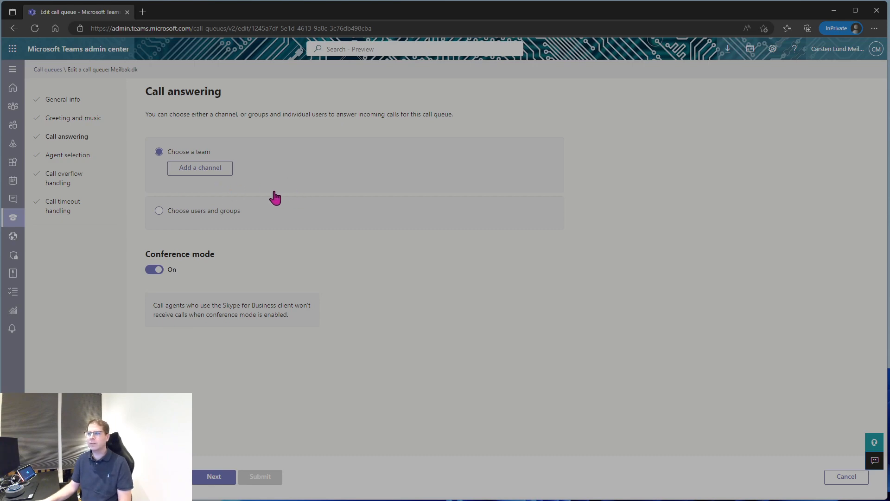
{"action": "left_click", "coordinate": [211, 170]}
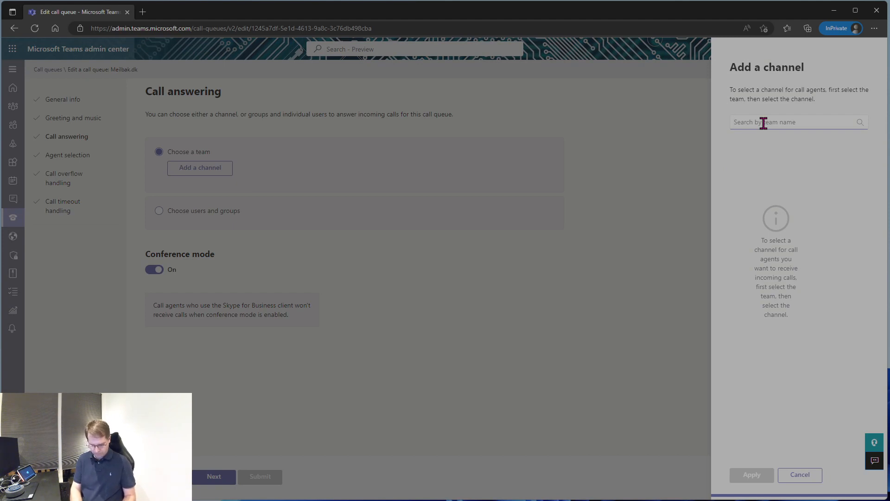
{"action": "left_click", "coordinate": [763, 123]}
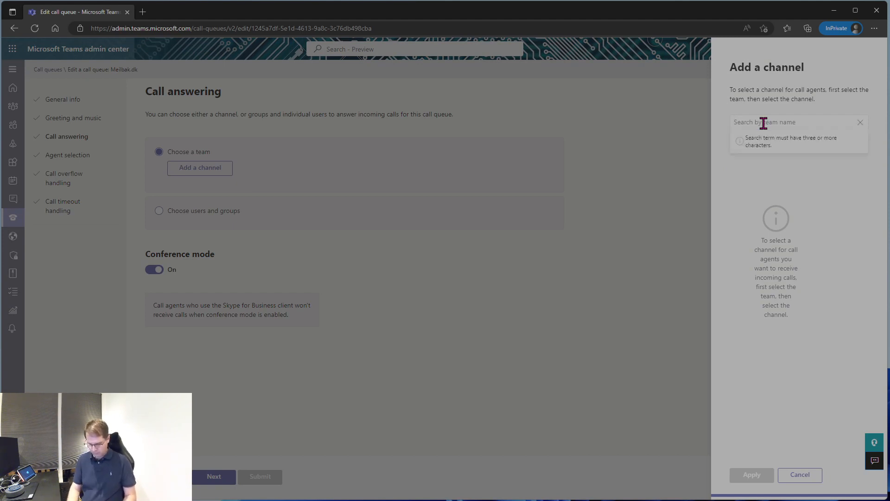
{"action": "type", "text": "me"}
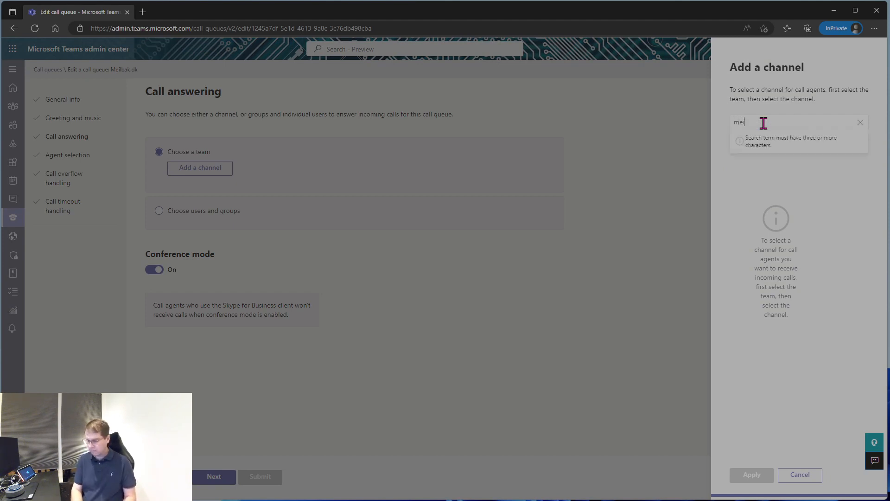
{"action": "type", "text": "il"}
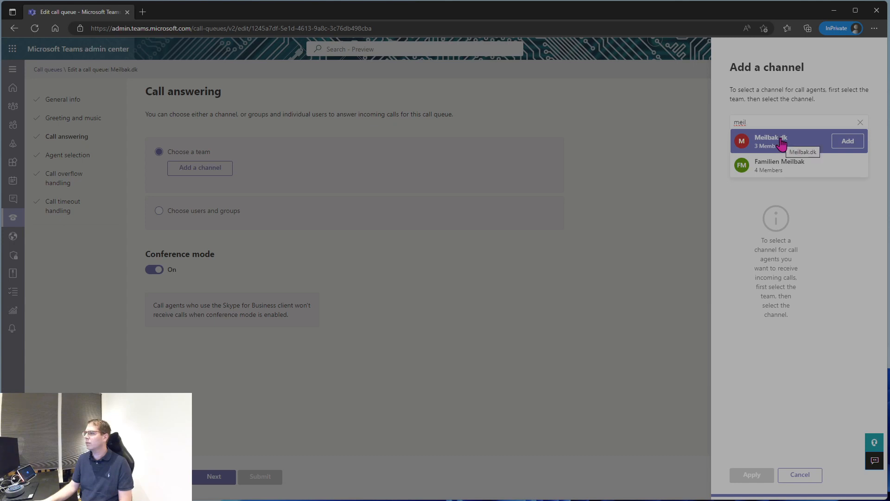
{"action": "left_click", "coordinate": [860, 123]}
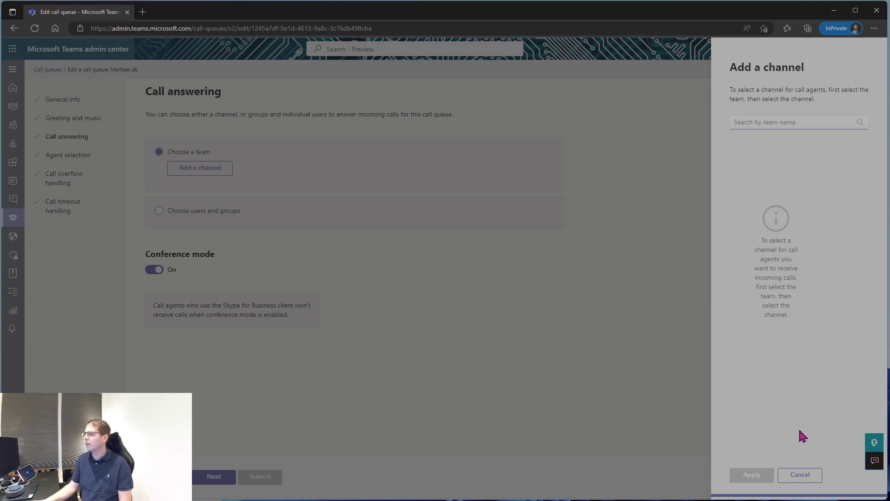
{"action": "left_click", "coordinate": [800, 475]}
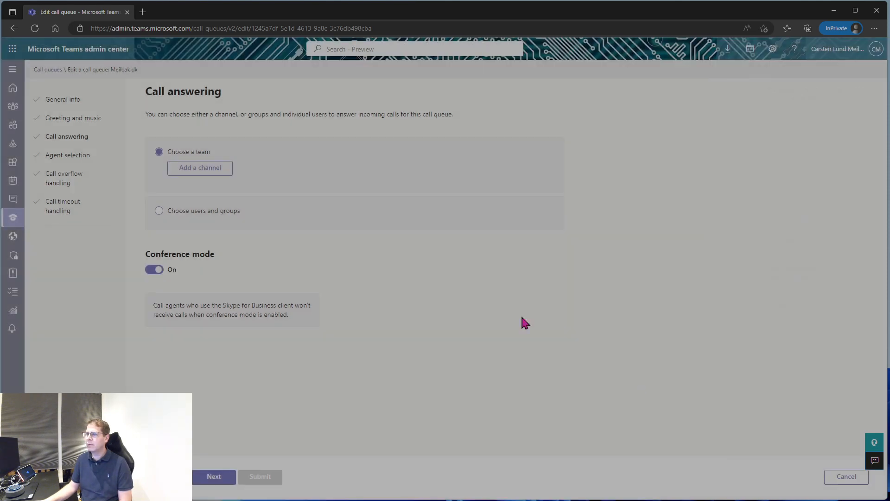
{"action": "left_click", "coordinate": [198, 210]}
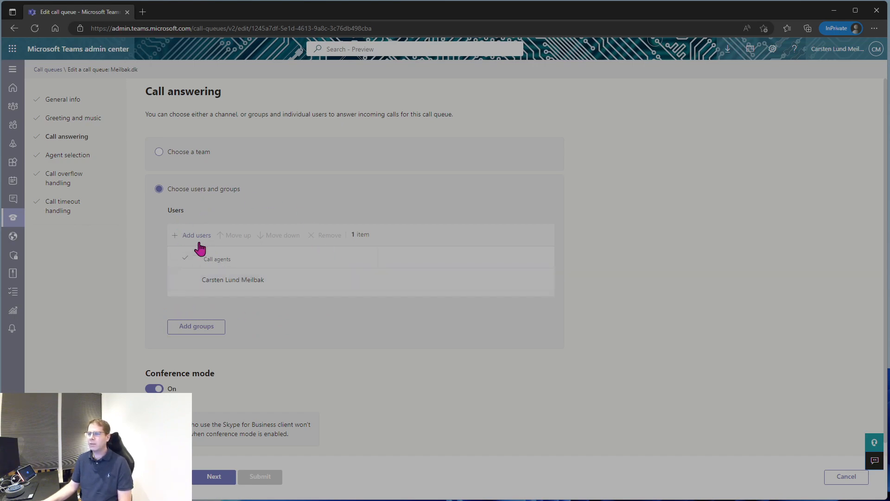
- View how groups are added as call agents, cancel without adding any, and examine the Conference mode setting
{"action": "left_click", "coordinate": [203, 330]}
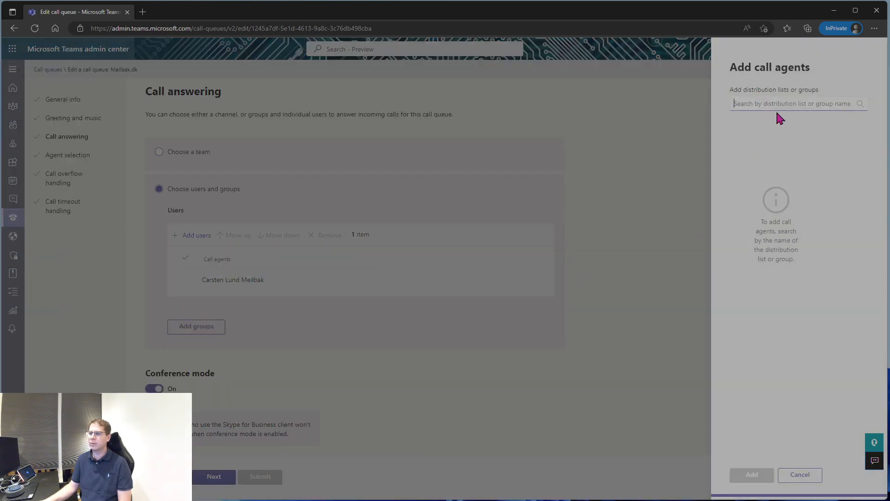
{"action": "left_click", "coordinate": [800, 474]}
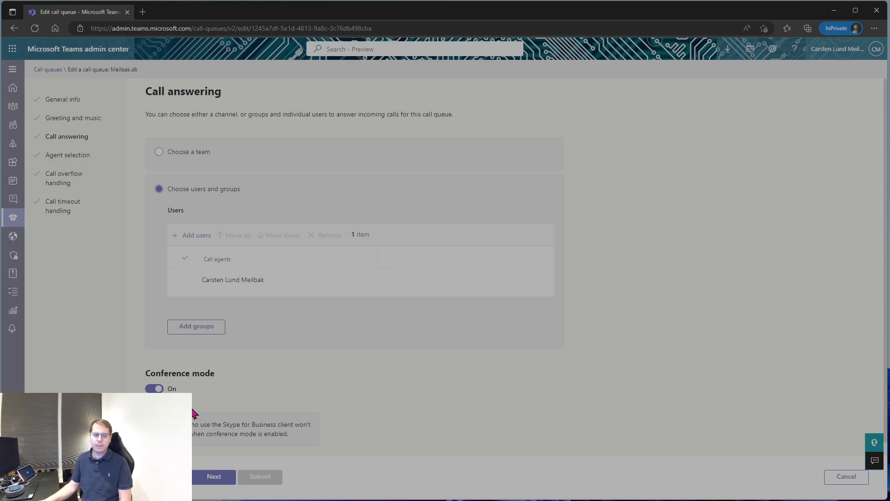
{"action": "scroll", "coordinate": [207, 398], "scroll_direction": "down", "scroll_amount": 1}
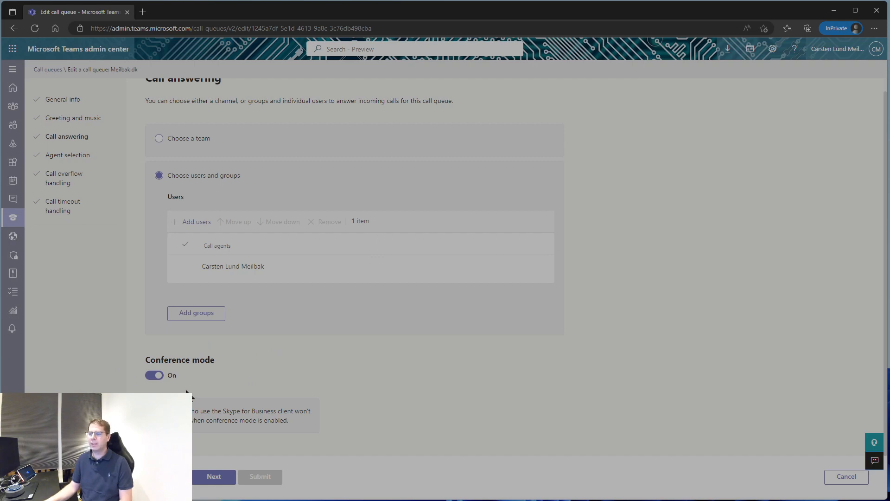
- In Agent selection, try Longest idle and presence-based routing, returning to Attendant routing with presence-based routing off
{"action": "left_click", "coordinate": [211, 478]}
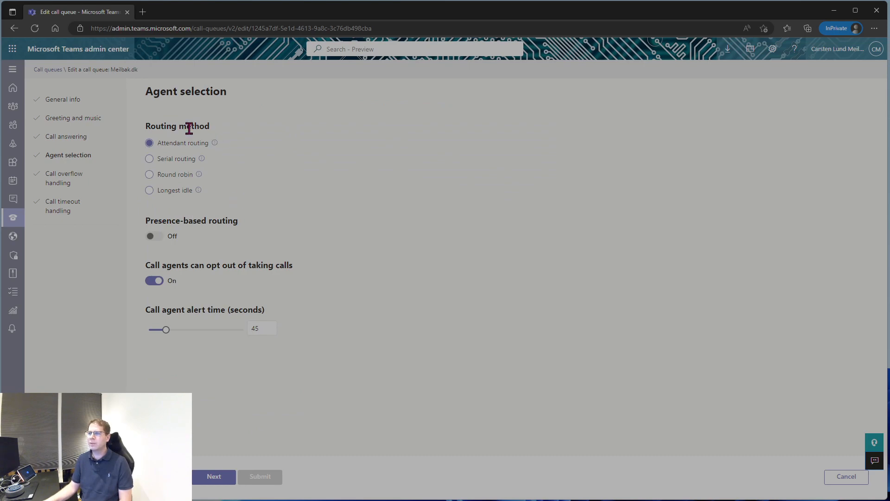
{"action": "left_click", "coordinate": [214, 143]}
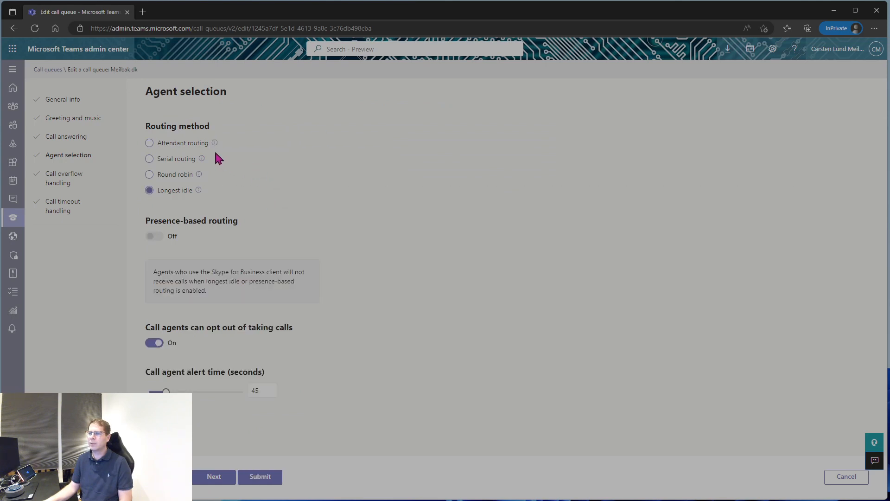
{"action": "left_click", "coordinate": [150, 145]}
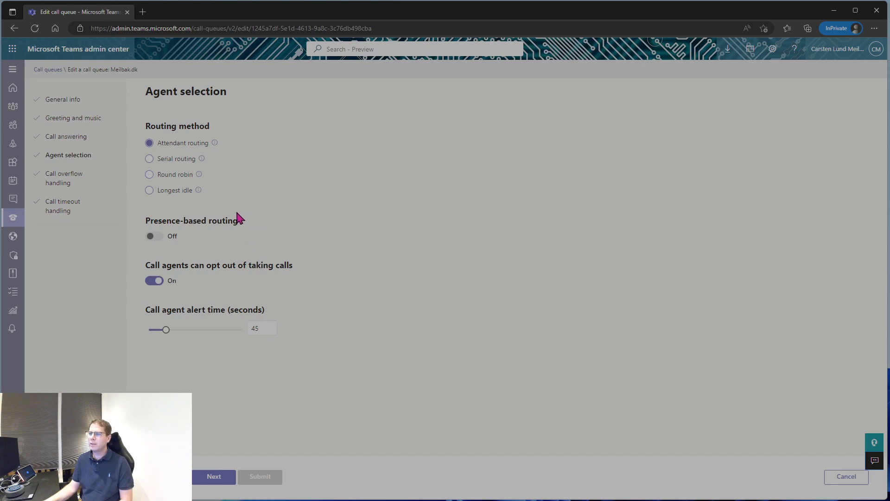
{"action": "left_click", "coordinate": [153, 237]}
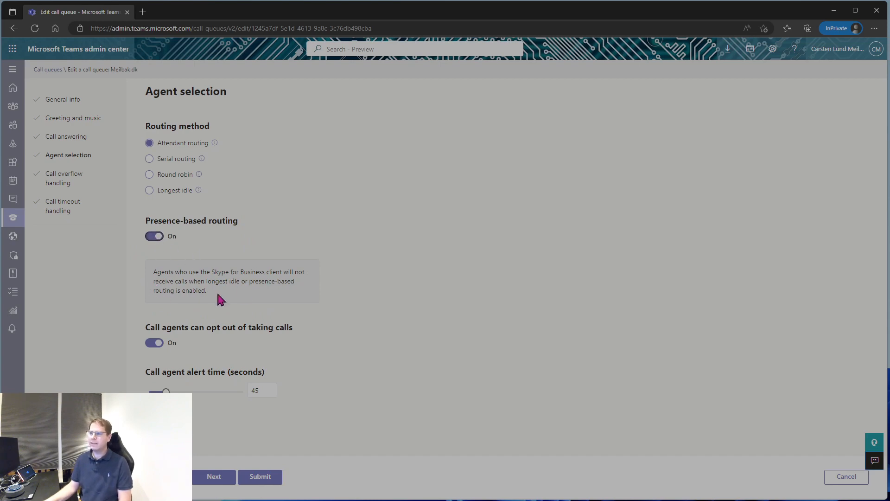
{"action": "left_click", "coordinate": [151, 238]}
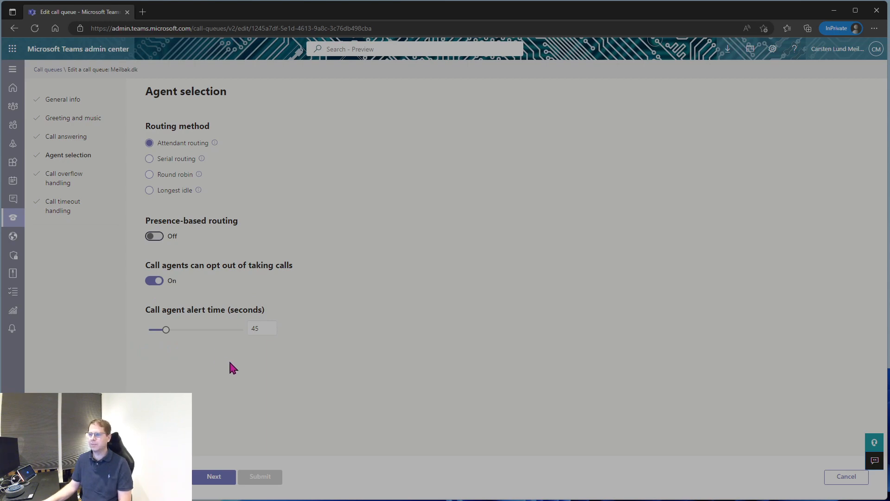
- In Call overflow handling, redirect calls beyond the queue maximum to Voicemail (personal) of the non-admin user account
{"action": "left_click", "coordinate": [218, 476]}
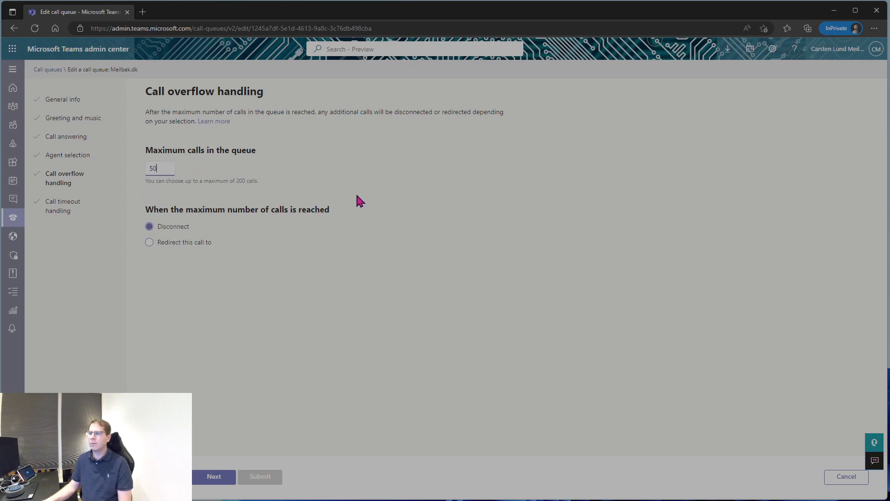
{"action": "left_click", "coordinate": [149, 242]}
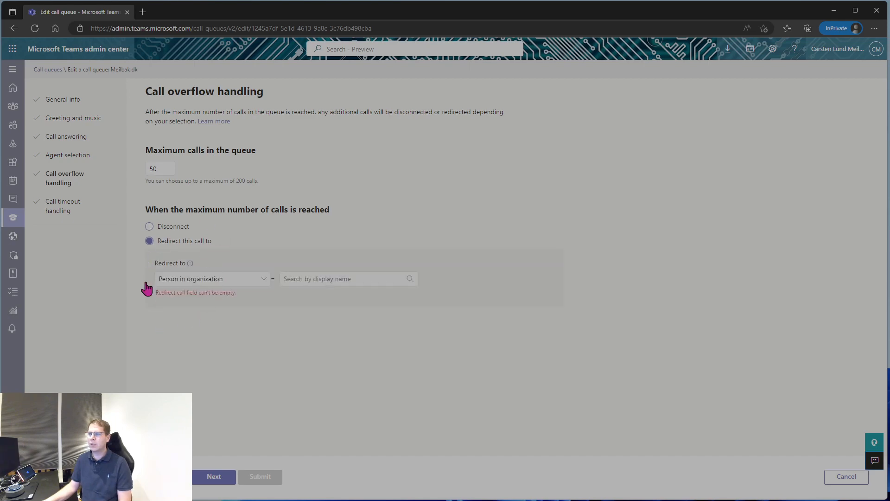
{"action": "left_click", "coordinate": [265, 279]}
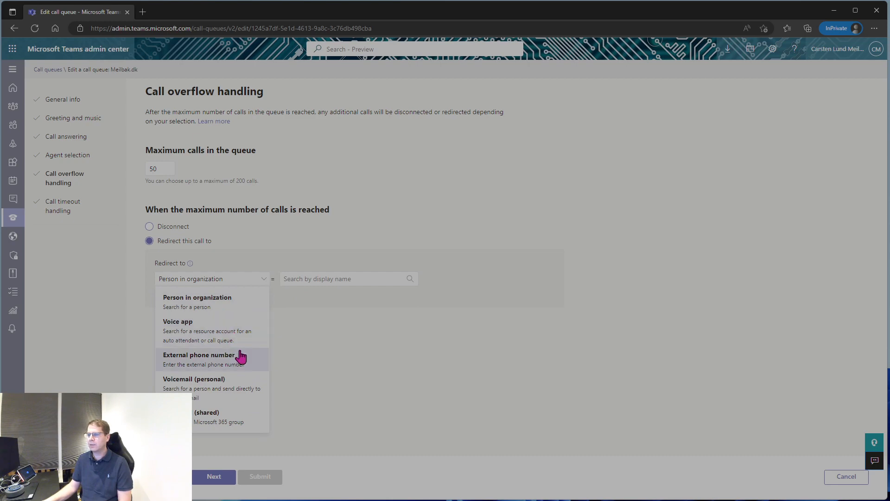
{"action": "left_click", "coordinate": [195, 379]}
{"action": "left_click", "coordinate": [310, 277]}
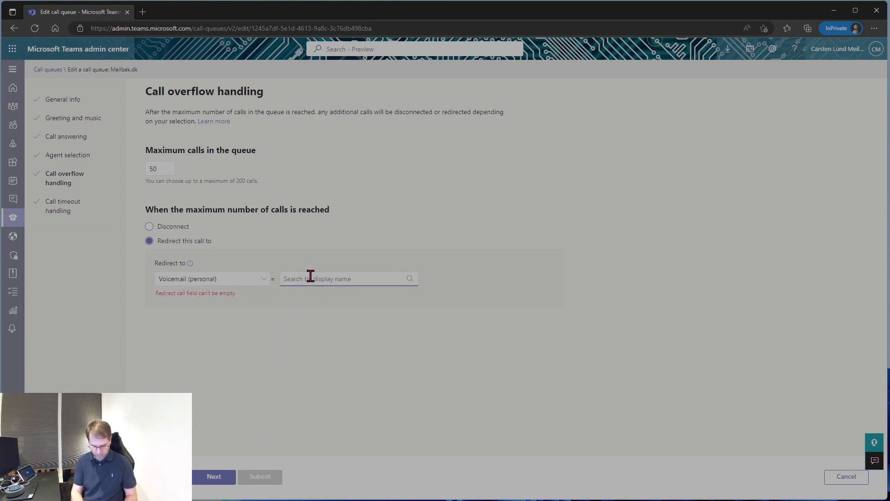
{"action": "type", "text": "carsten"}
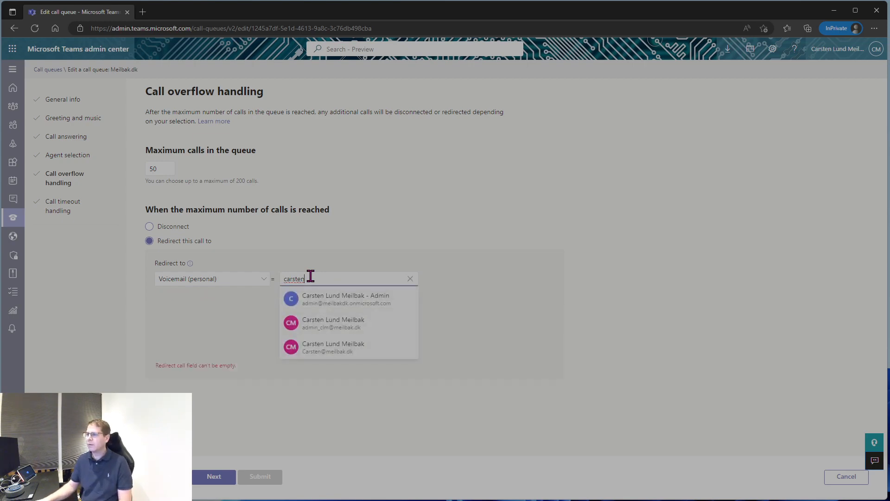
{"action": "left_click", "coordinate": [374, 343]}
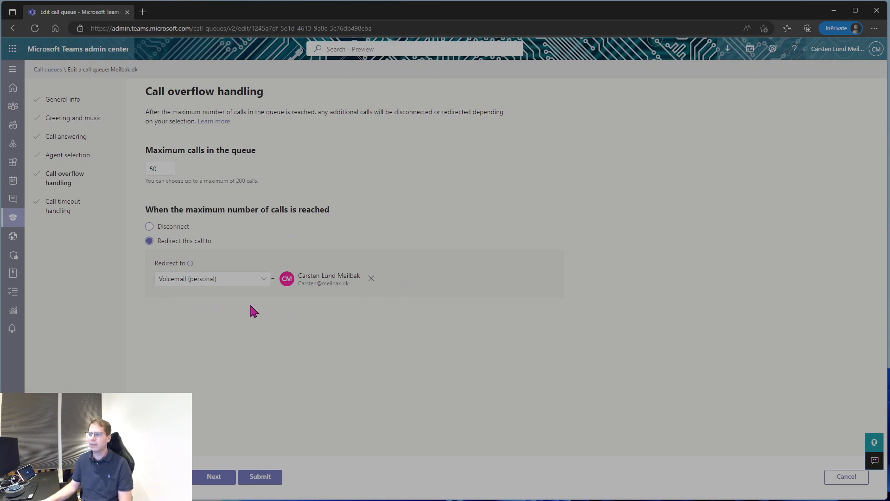
- In Call timeout handling, redirect timed-out calls to an external phone number, filling in the first saved mobile number
{"action": "left_click", "coordinate": [211, 476]}
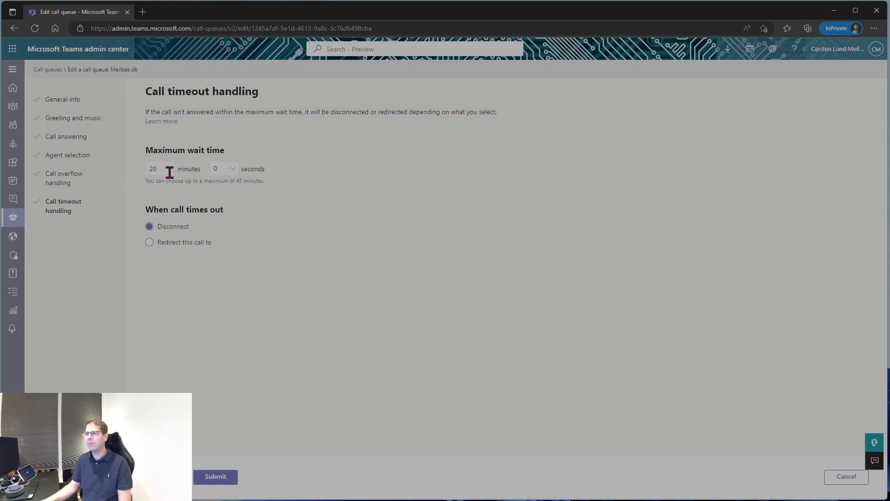
{"action": "left_click", "coordinate": [173, 242]}
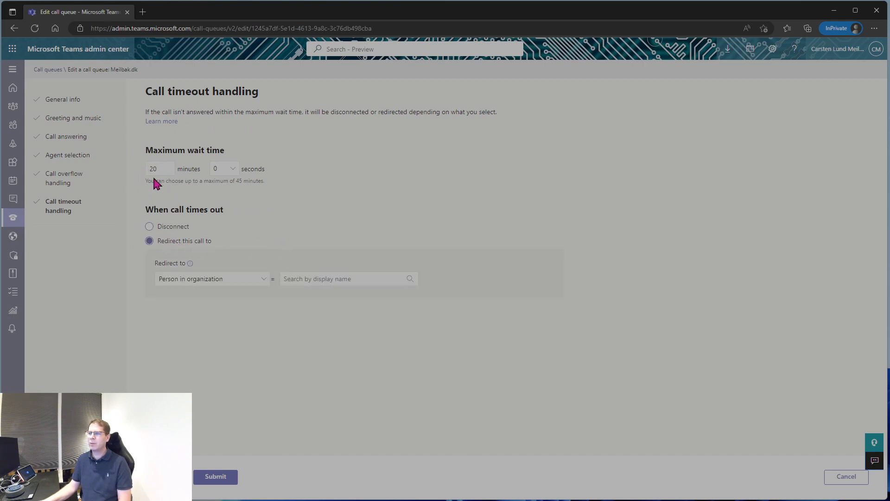
{"action": "left_click", "coordinate": [213, 280]}
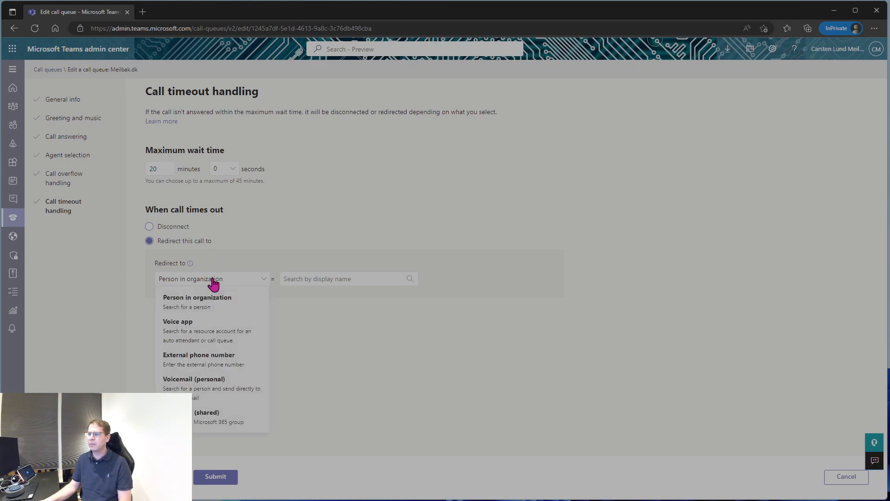
{"action": "left_click", "coordinate": [254, 355]}
{"action": "left_click", "coordinate": [298, 278]}
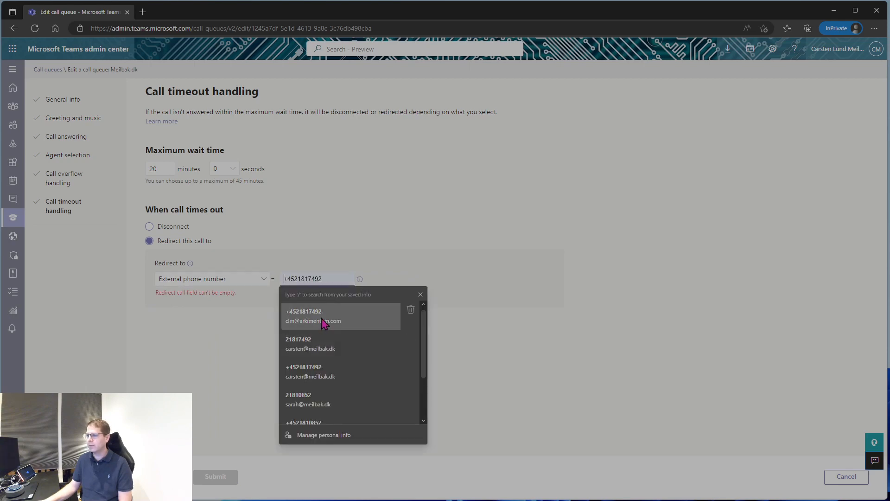
{"action": "left_click", "coordinate": [322, 320]}
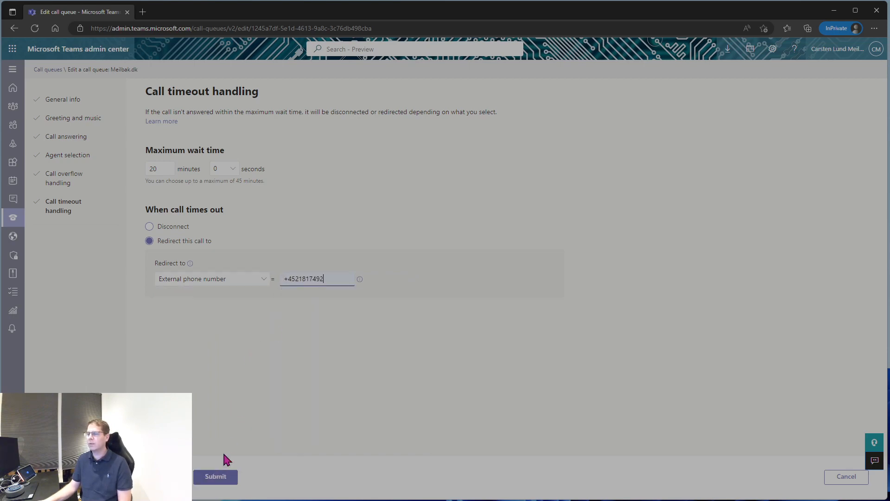
- Clear the external phone number entered as the redirect target for timed-out calls
{"action": "left_click", "coordinate": [370, 269]}
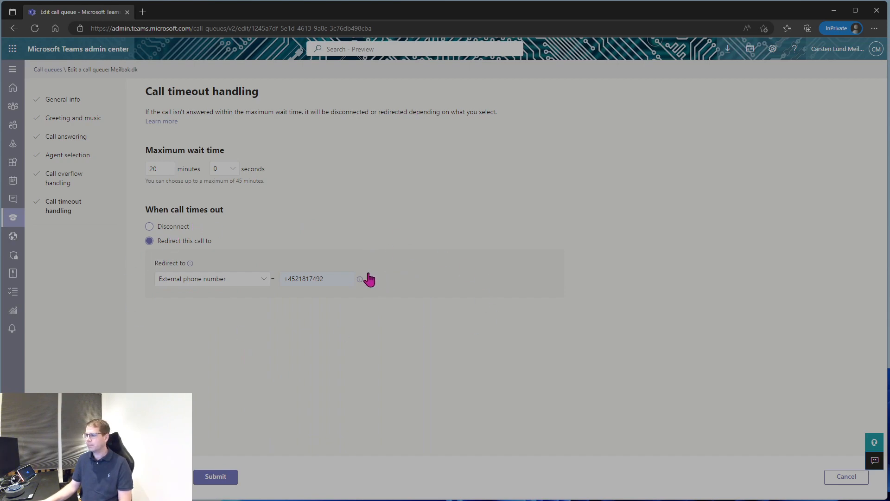
{"action": "left_click_drag", "start_coordinate": [348, 280], "coordinate": [281, 277]}
{"action": "left_click", "coordinate": [277, 277]}
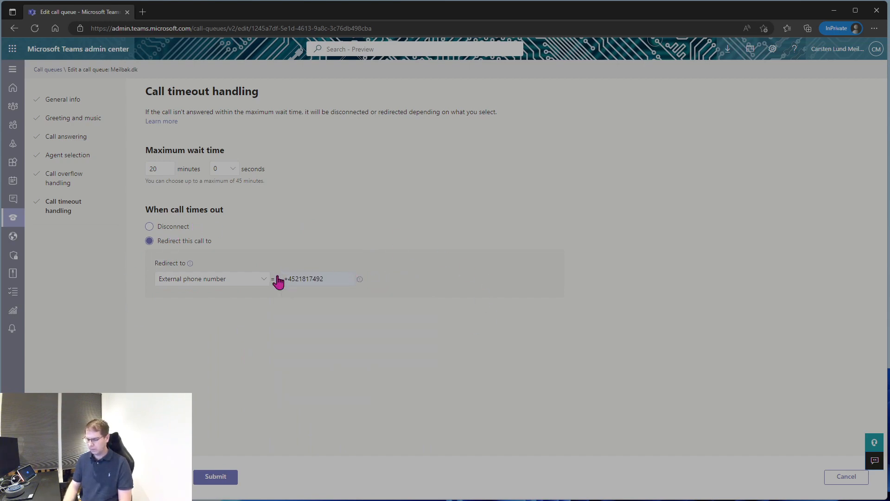
{"action": "left_click_drag", "start_coordinate": [330, 280], "coordinate": [290, 278]}
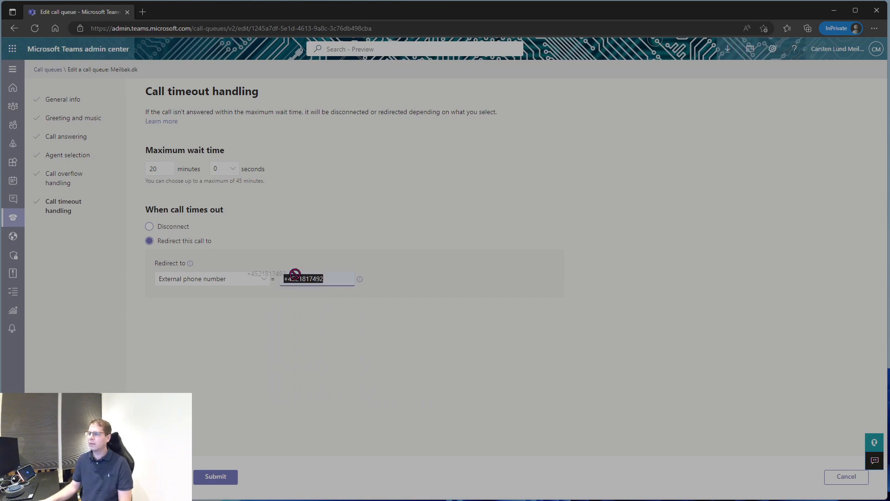
{"action": "key", "text": "BackSpace"}
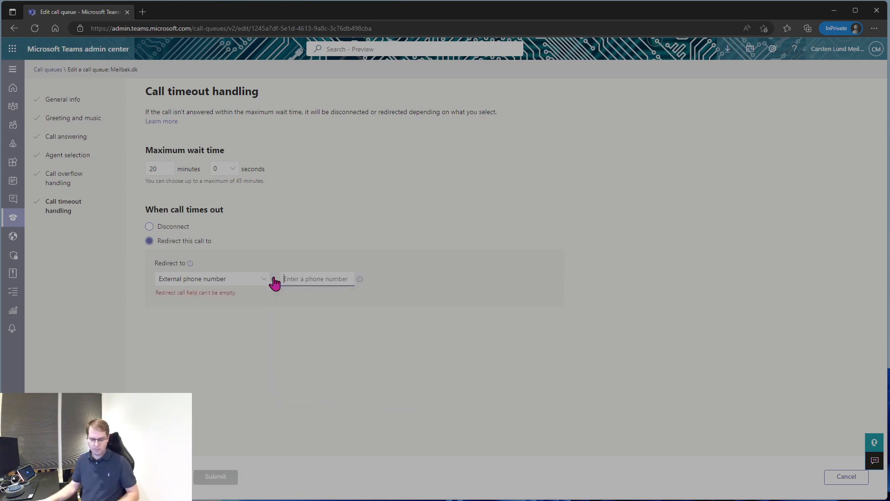